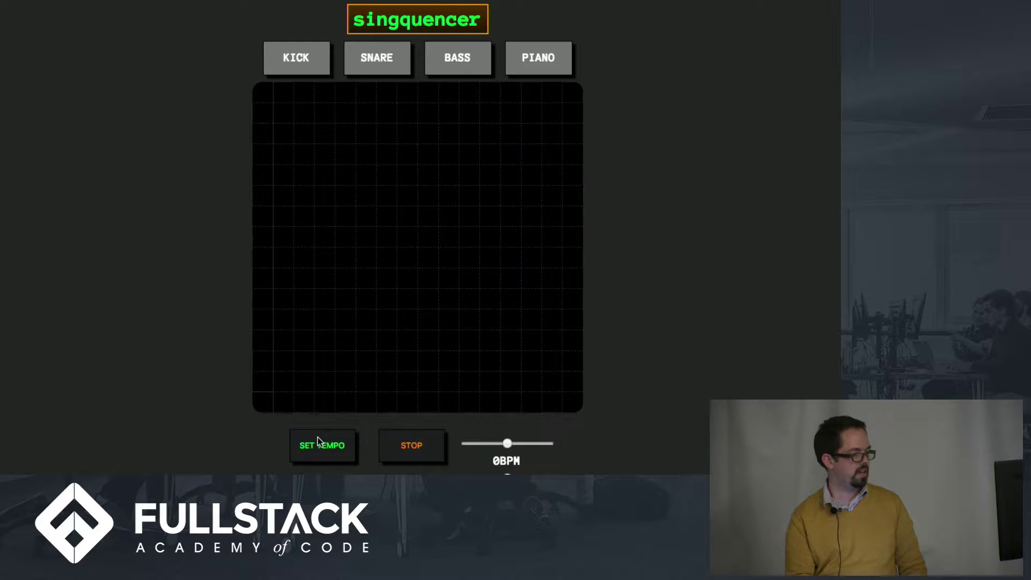
Step: Tap in a first tempo on SET TEMPO, then stop playback
scroll(317, 437, "down", 2)
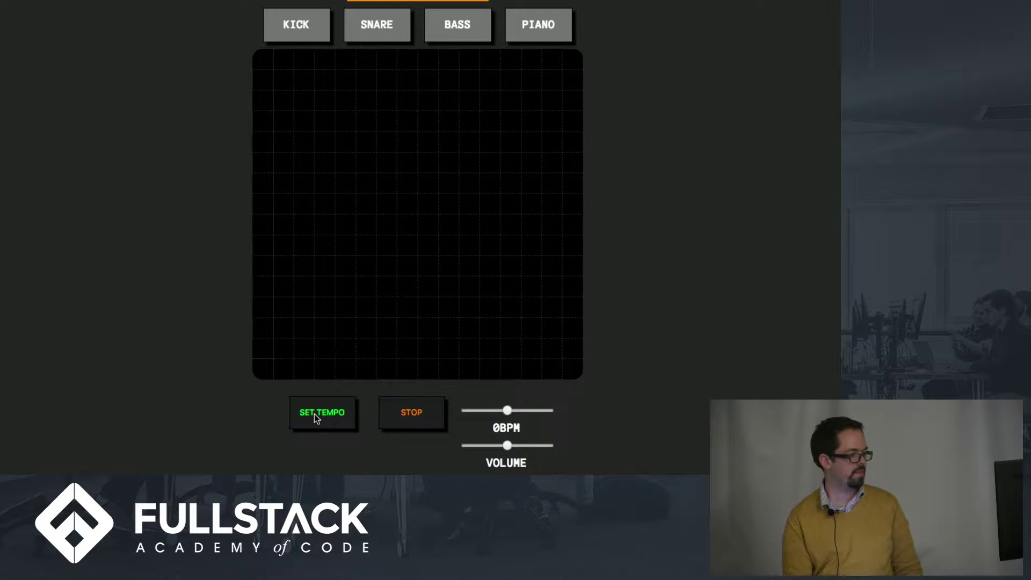
left_click(315, 413)
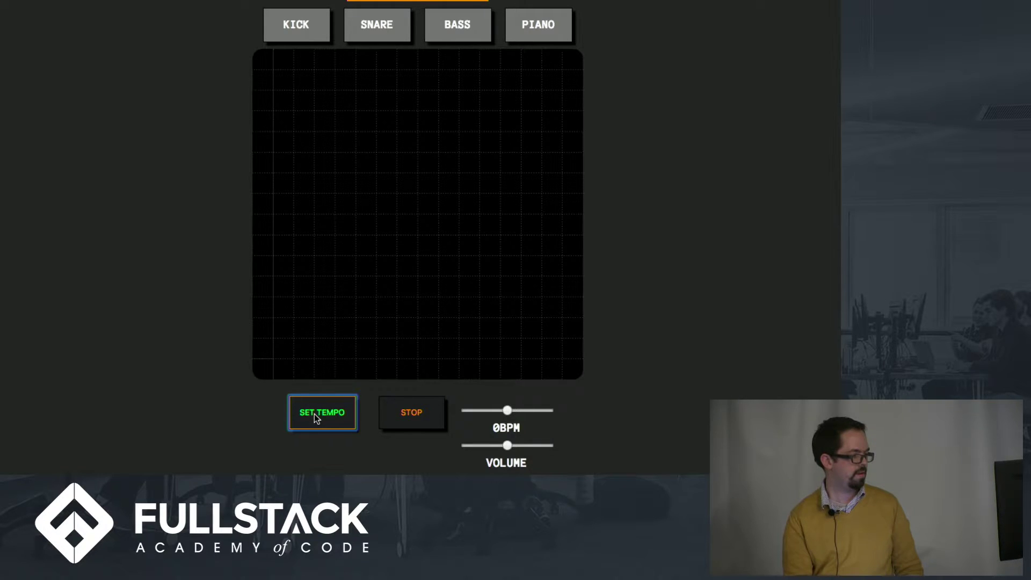
left_click(314, 413)
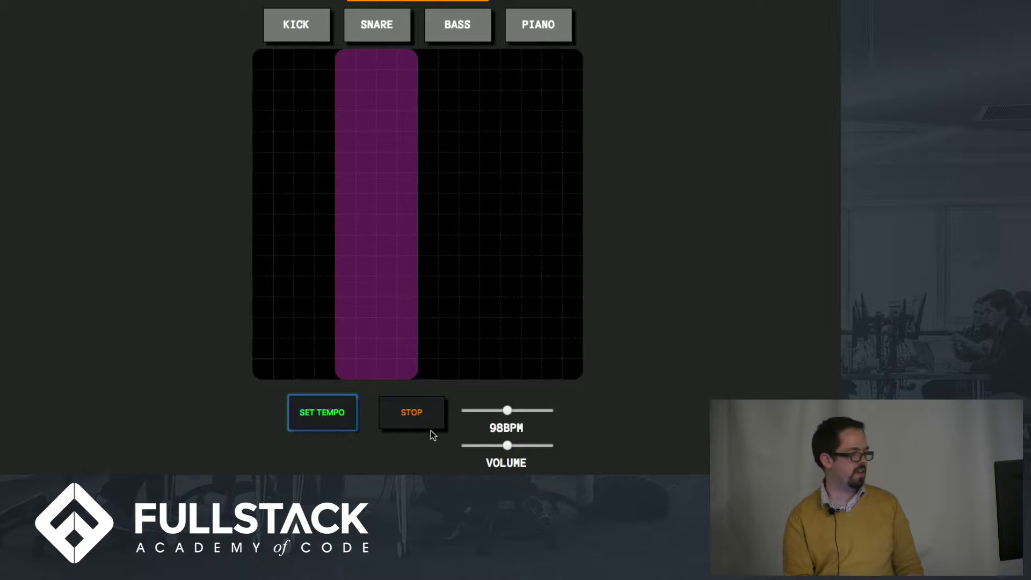
left_click(409, 414)
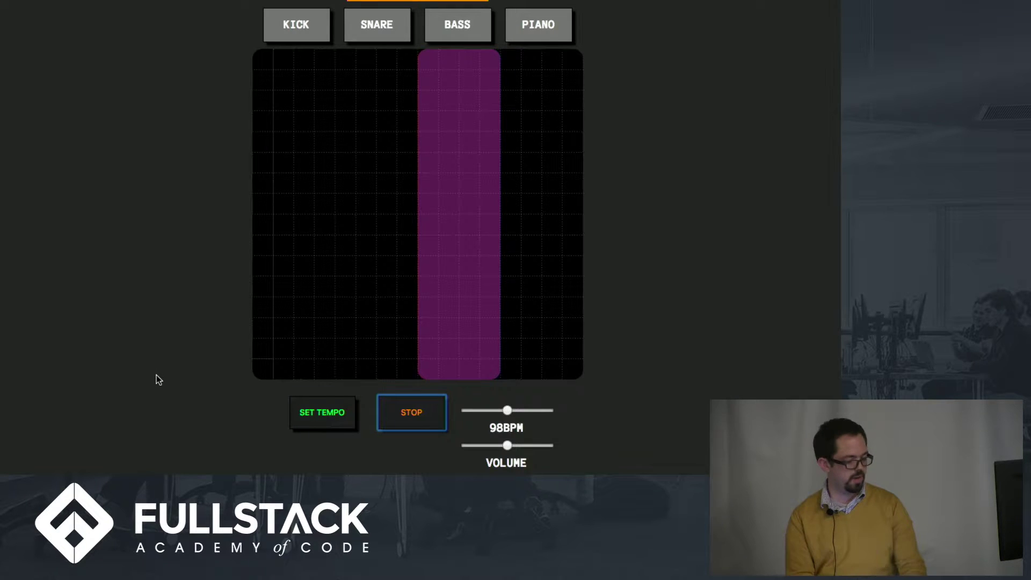
Step: Reset and re-tap the tempo until it reads 76 BPM and the playhead sweeps
scroll(157, 374, "down", 1)
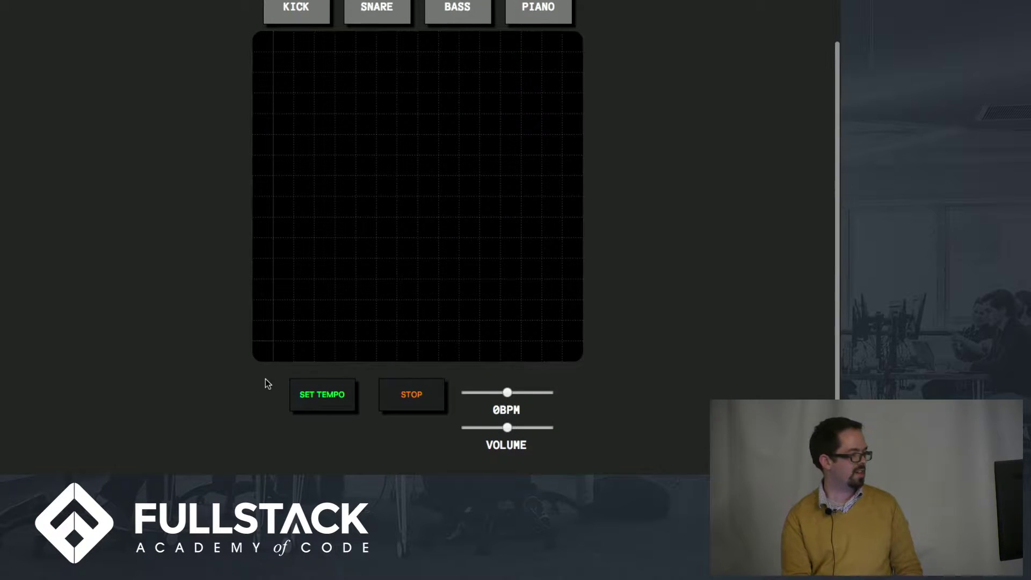
left_click(316, 399)
left_click(313, 397)
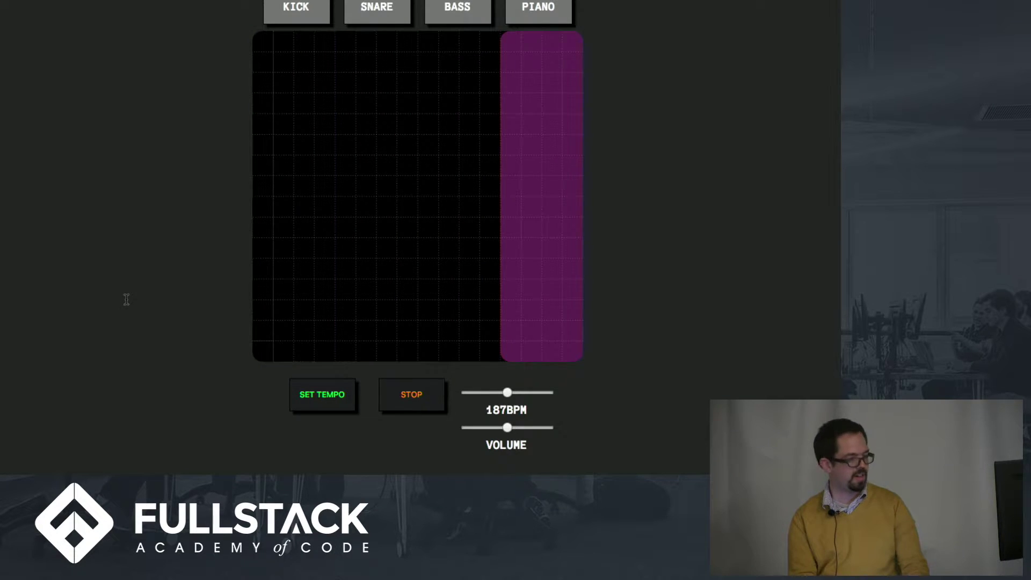
key("super+r")
left_click(313, 390)
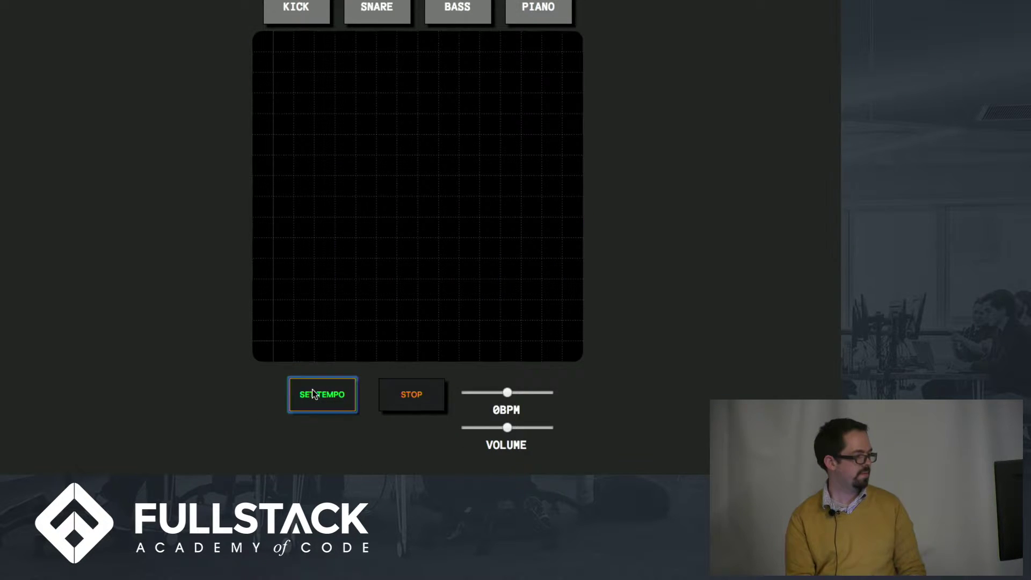
left_click(312, 390)
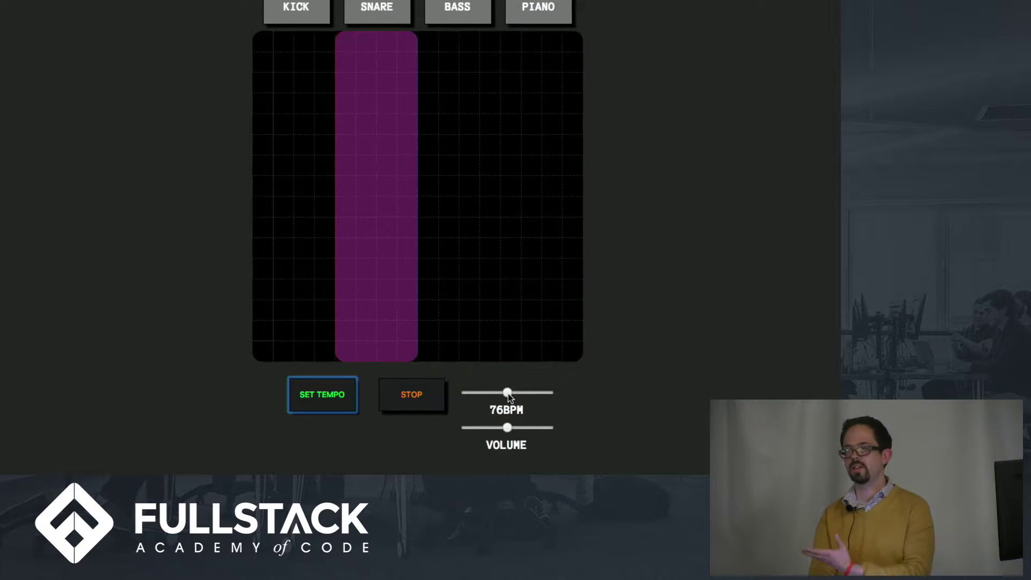
Step: Sweep the tempo slider from 30 to 255 BPM, lower the volume, and stop playback
left_click_drag(509, 394, 472, 396)
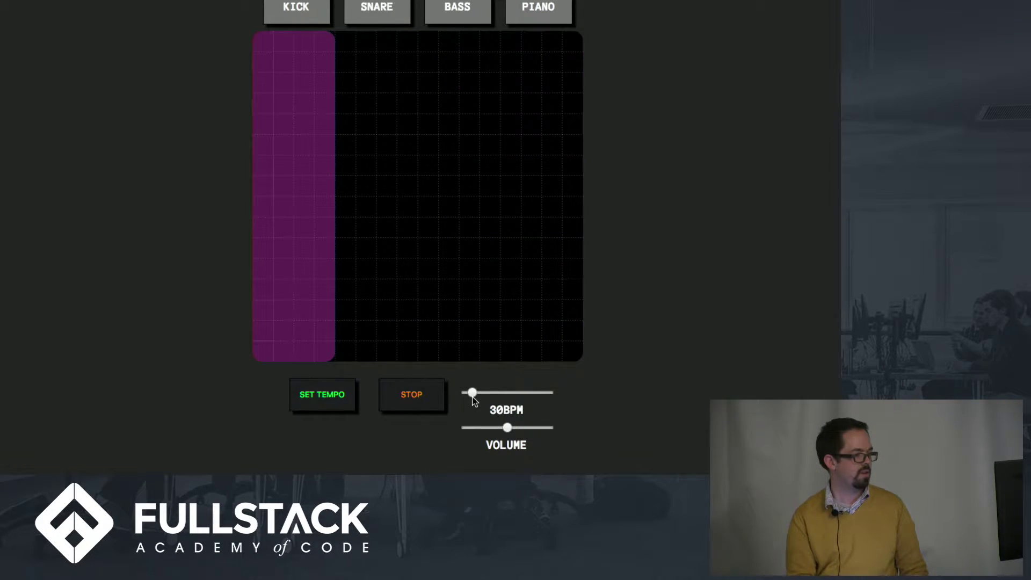
left_click_drag(472, 397, 533, 394)
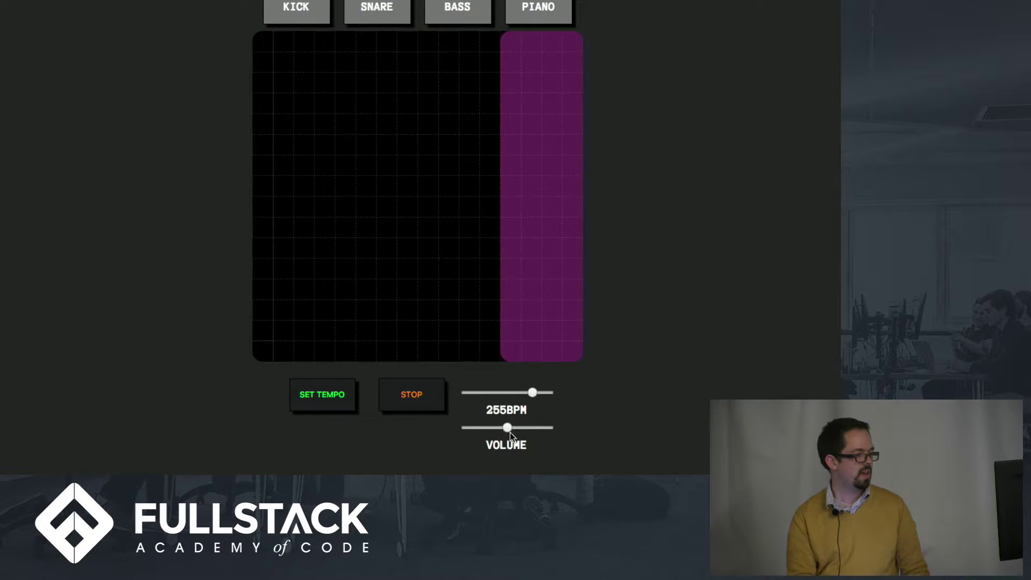
left_click_drag(508, 429, 470, 430)
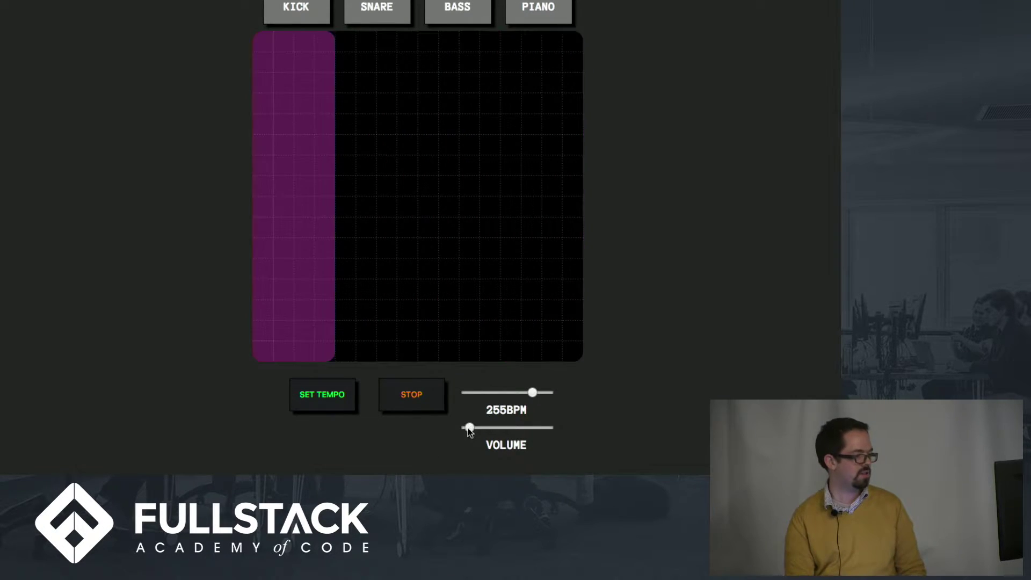
left_click(420, 404)
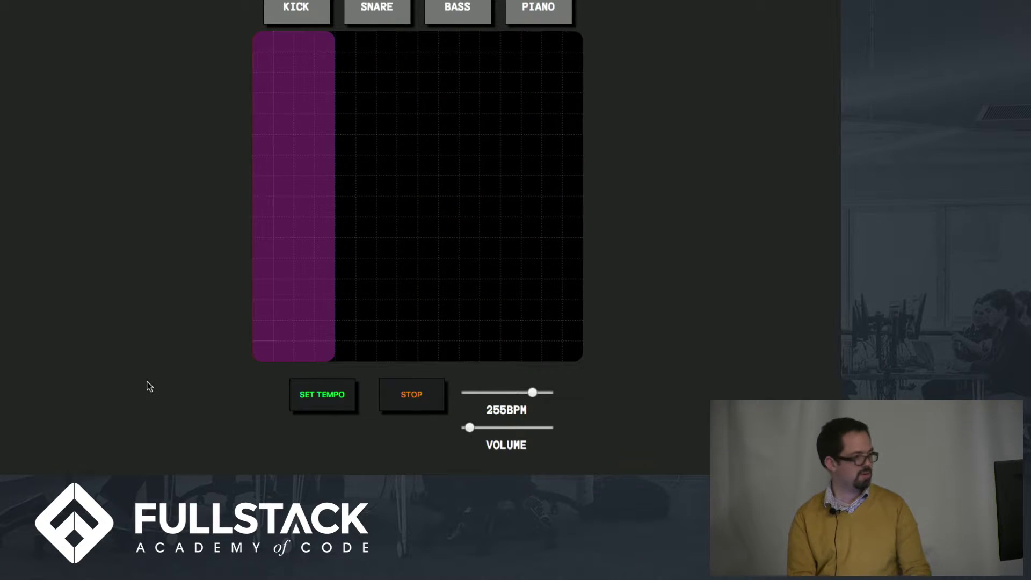
scroll(148, 386, "up", 2)
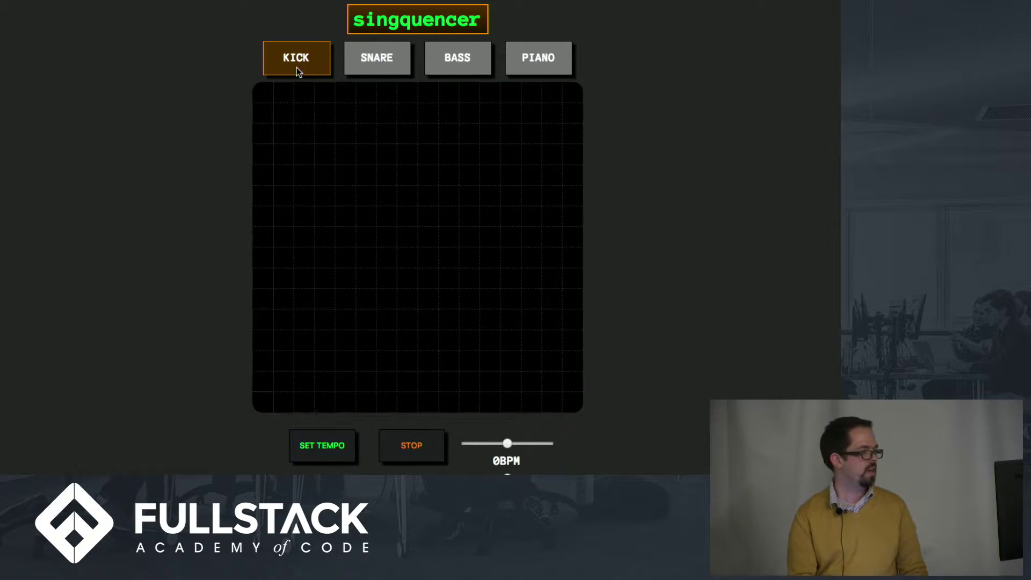
Step: Tap a 120 BPM tempo, slow it to 80 BPM, and play the kick
scroll(242, 365, "down", 2)
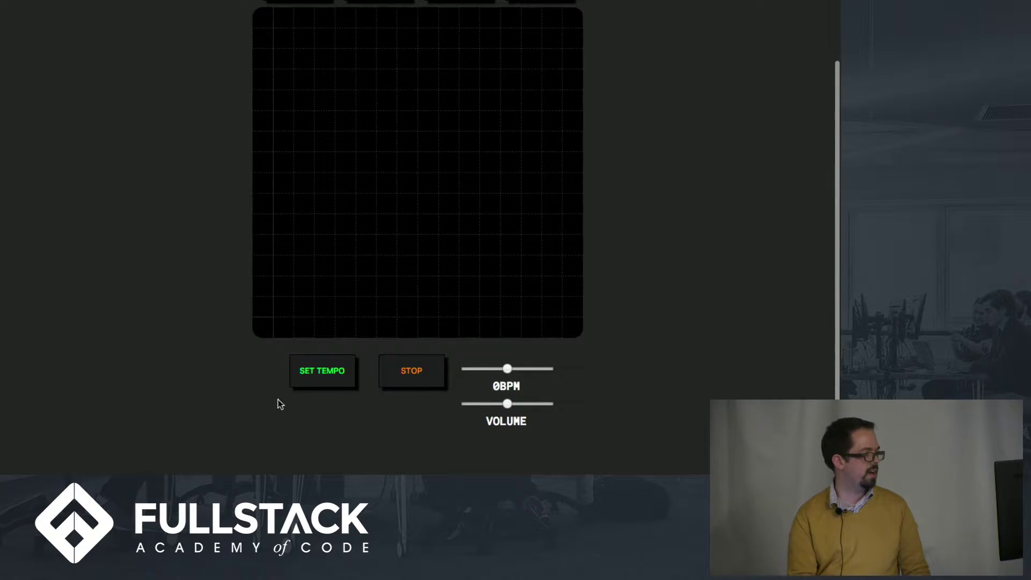
left_click(327, 368)
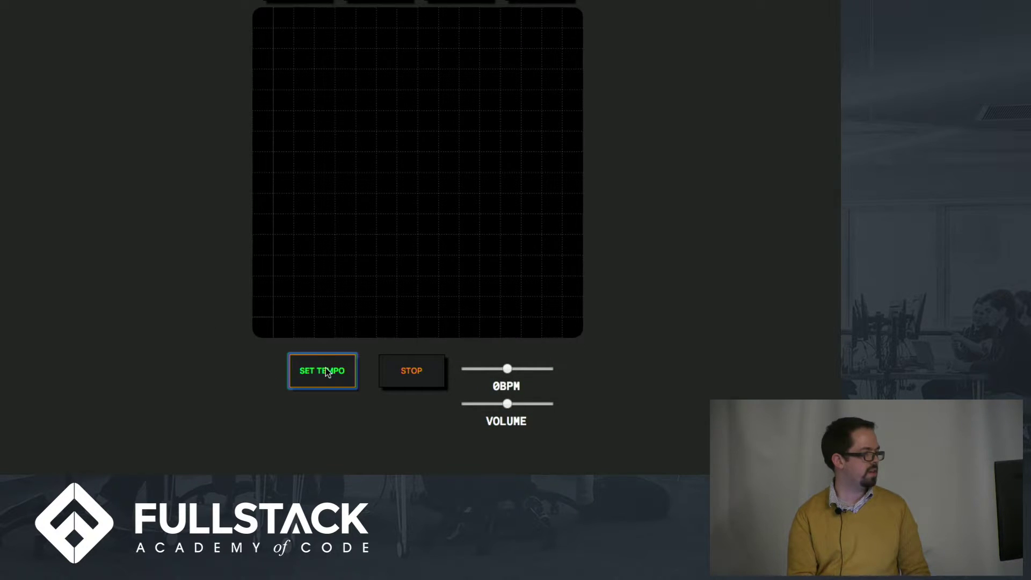
scroll(149, 290, "up", 2)
scroll(152, 288, "down", 2)
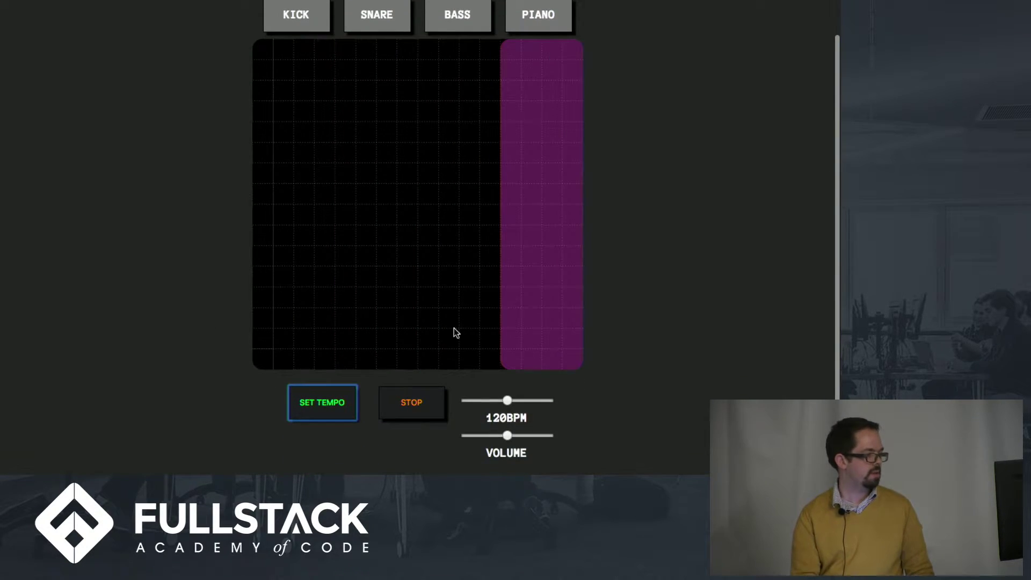
left_click_drag(508, 403, 483, 407)
scroll(203, 258, "up", 1)
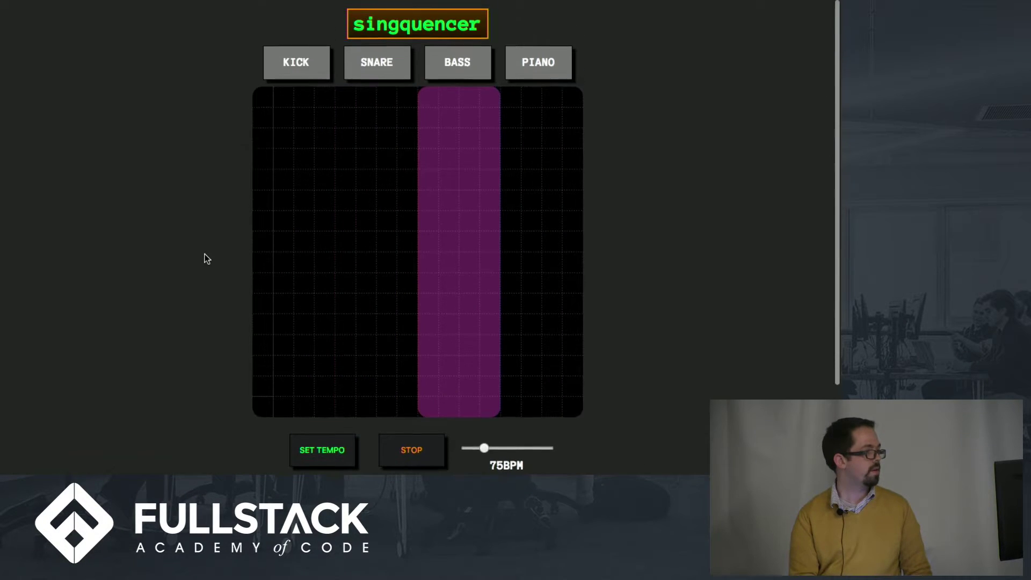
double_click(292, 45)
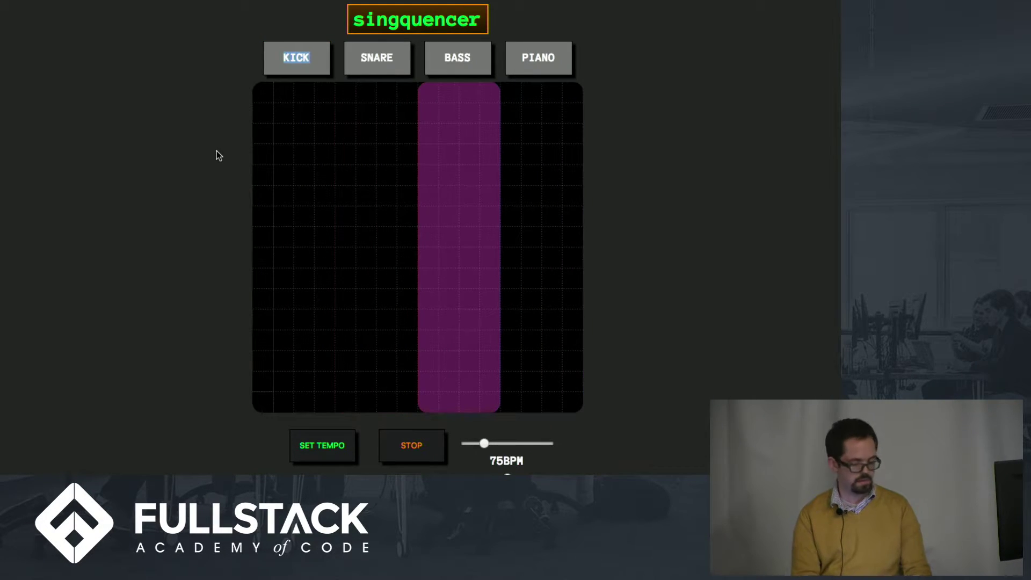
Step: Reload the page, tap an 82 BPM tempo, and play kick then snare
key("super+r")
scroll(217, 154, "down", 2)
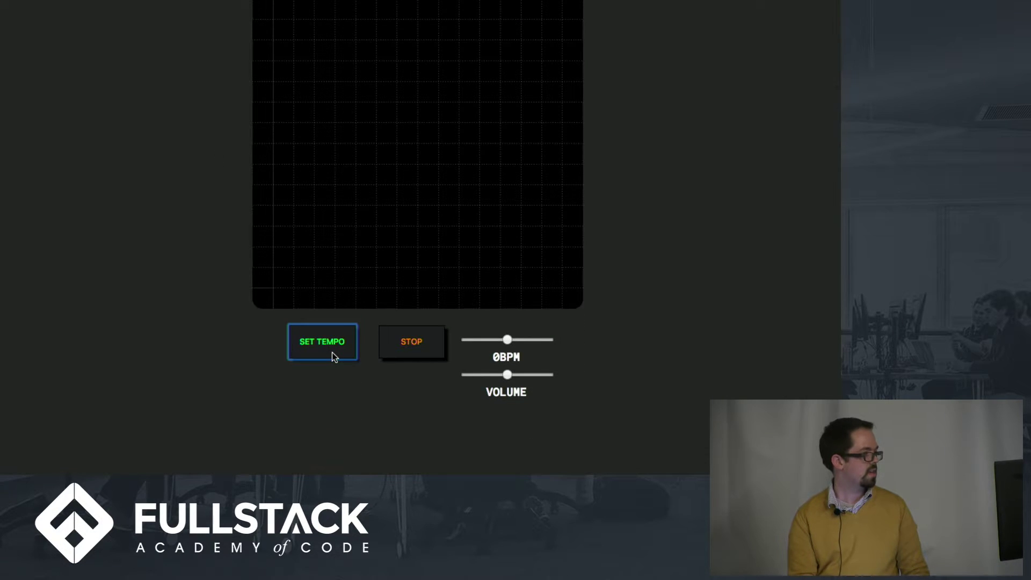
left_click(332, 352)
scroll(123, 243, "up", 2)
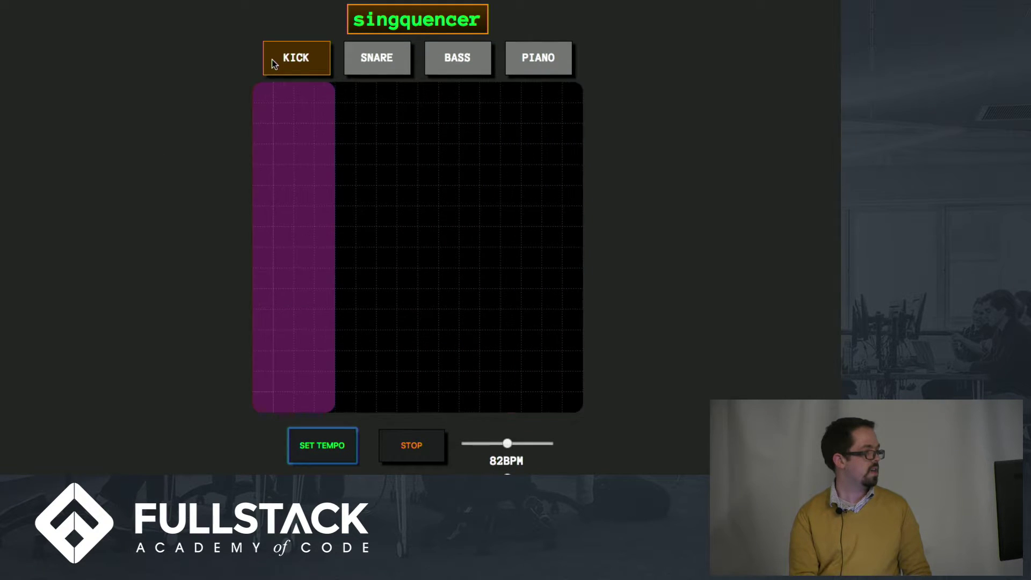
double_click(272, 59)
left_click(272, 59)
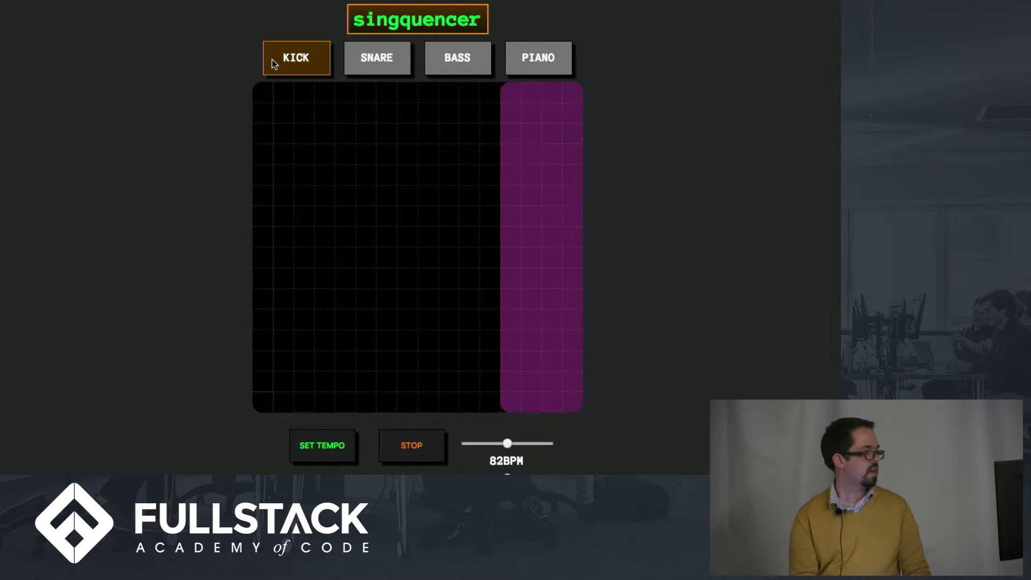
left_click(372, 45)
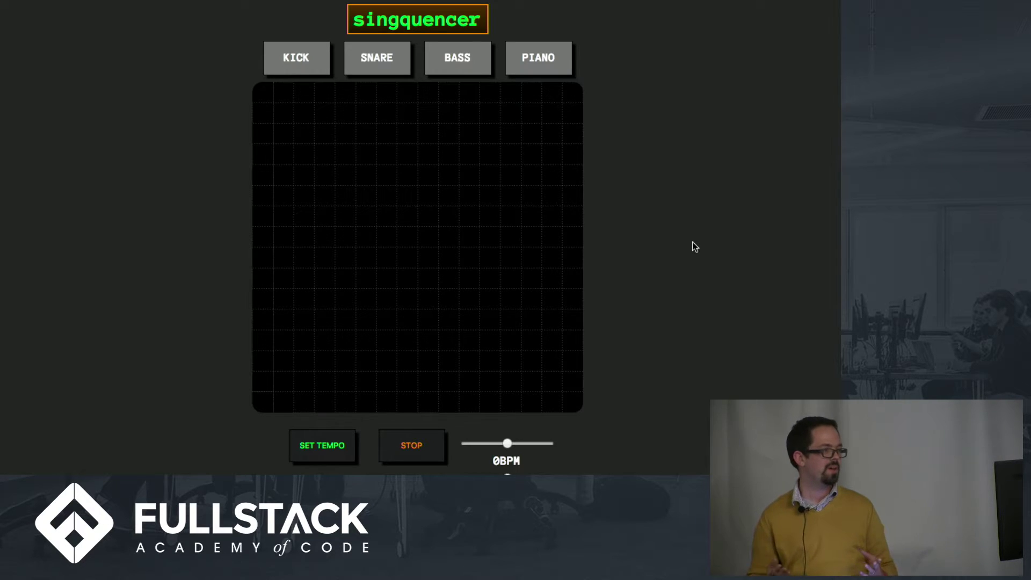
Step: Tap a 79 BPM tempo, then slow it to 50 BPM with the tempo slider
scroll(212, 353, "down", 2)
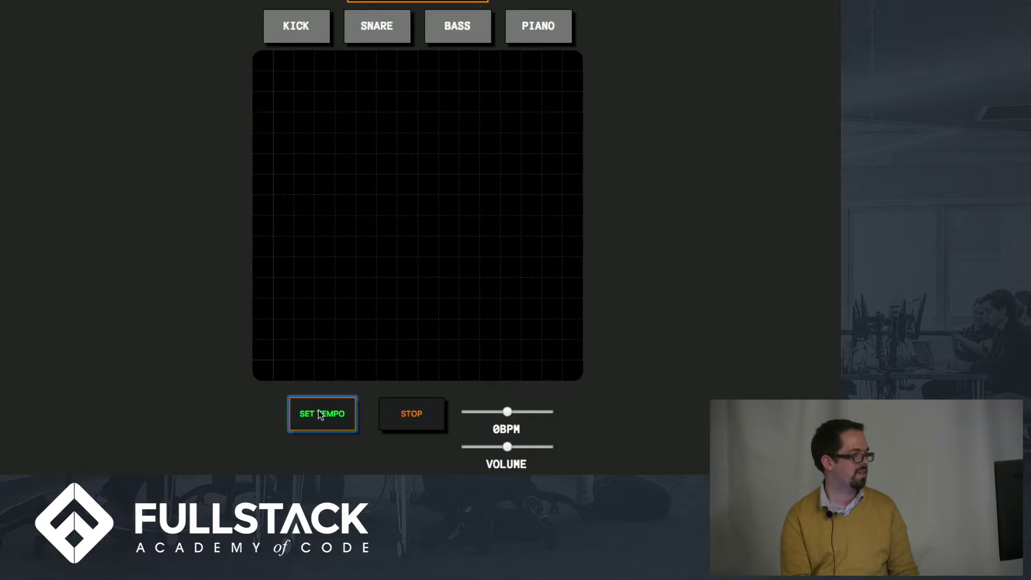
left_click(318, 414)
left_click(318, 413)
scroll(635, 166, "up", 2)
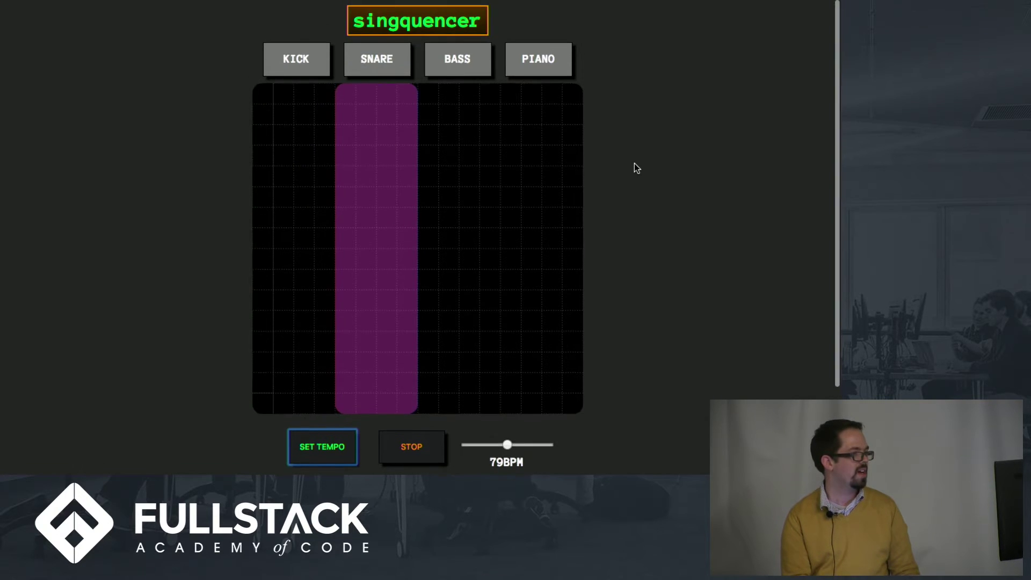
scroll(634, 164, "down", 1)
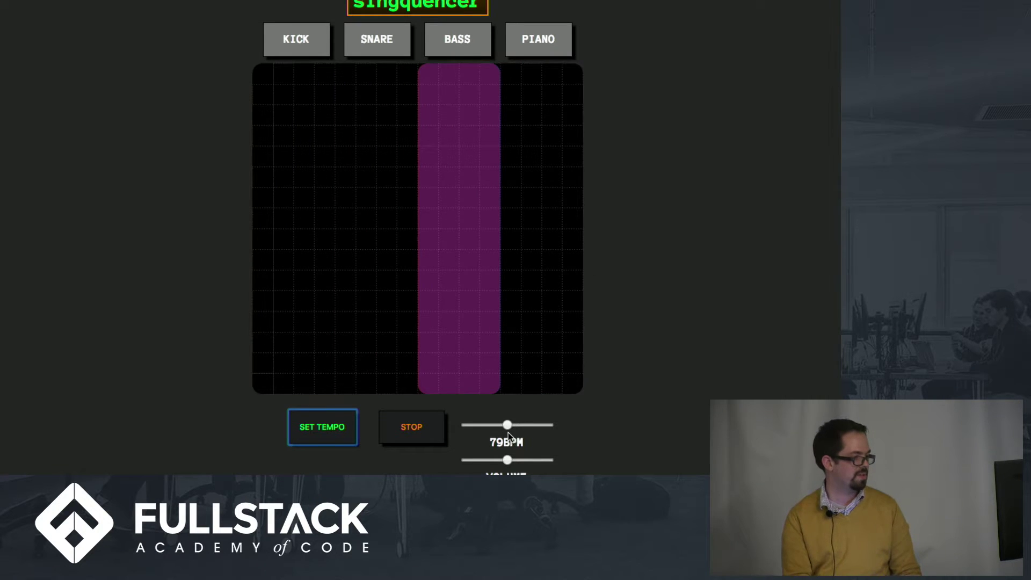
left_click_drag(508, 426, 483, 430)
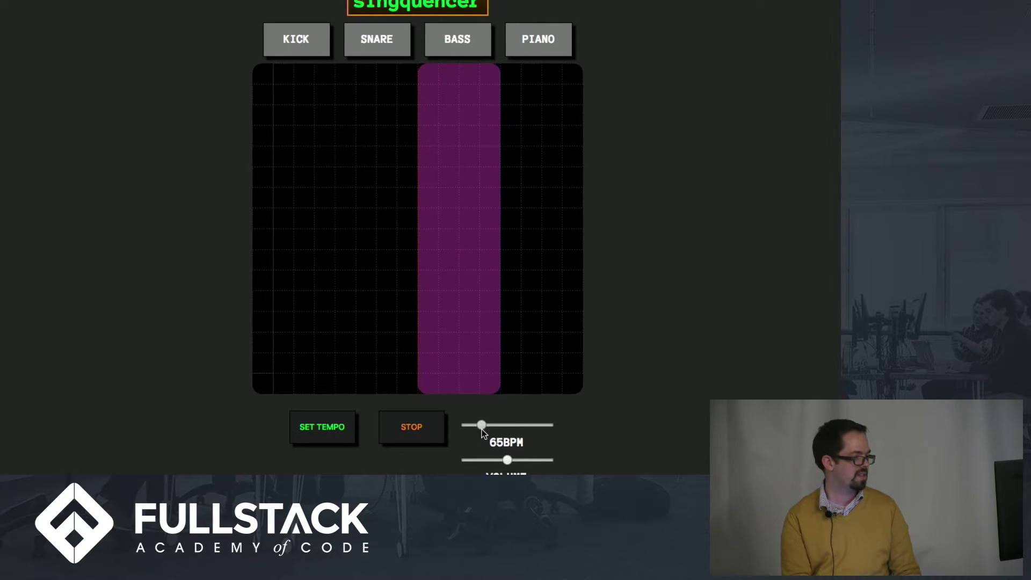
scroll(619, 288, "up", 1)
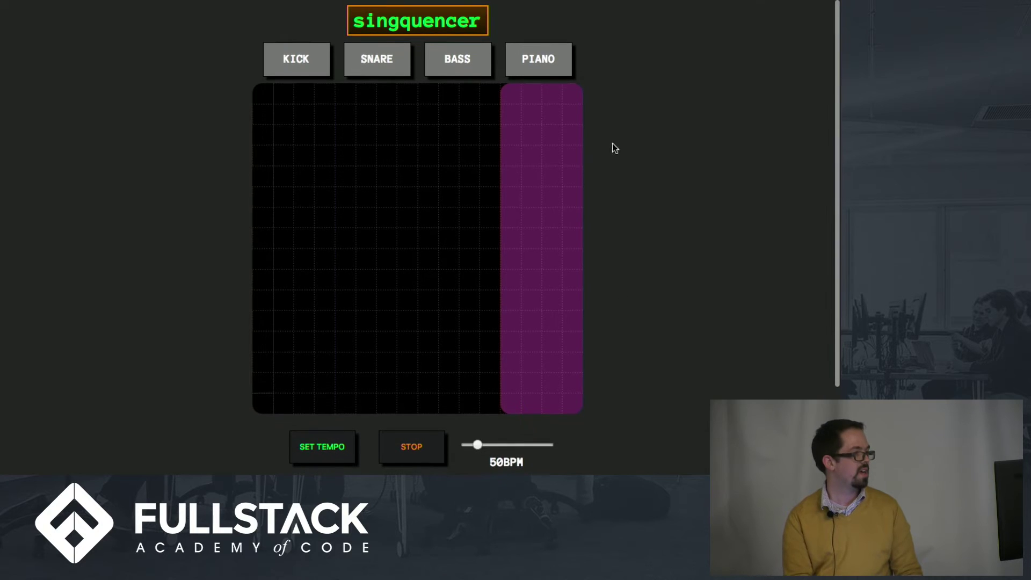
Step: Switch to the piano instrument and turn the volume down slightly
left_click(539, 56)
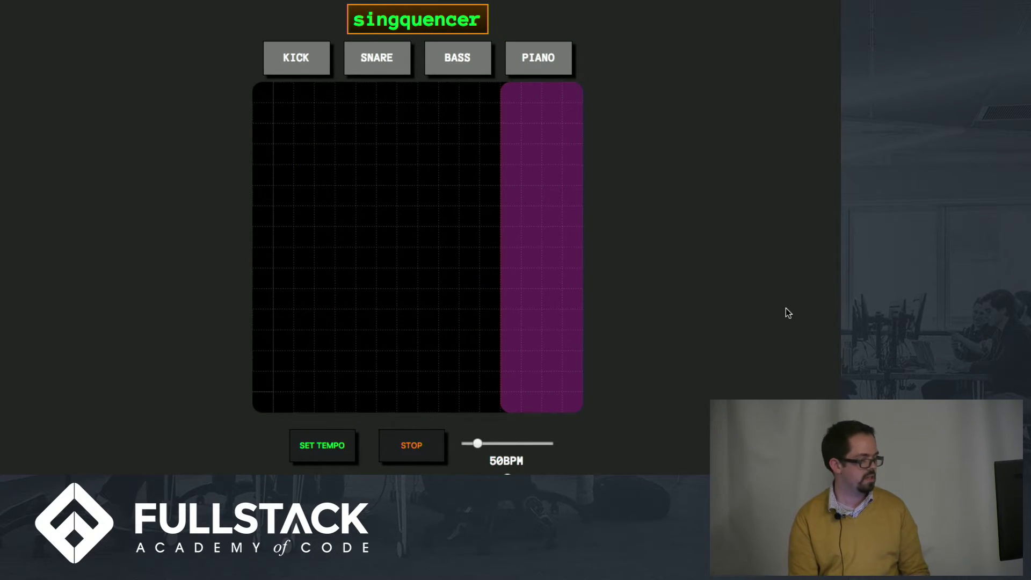
scroll(540, 403, "down", 3)
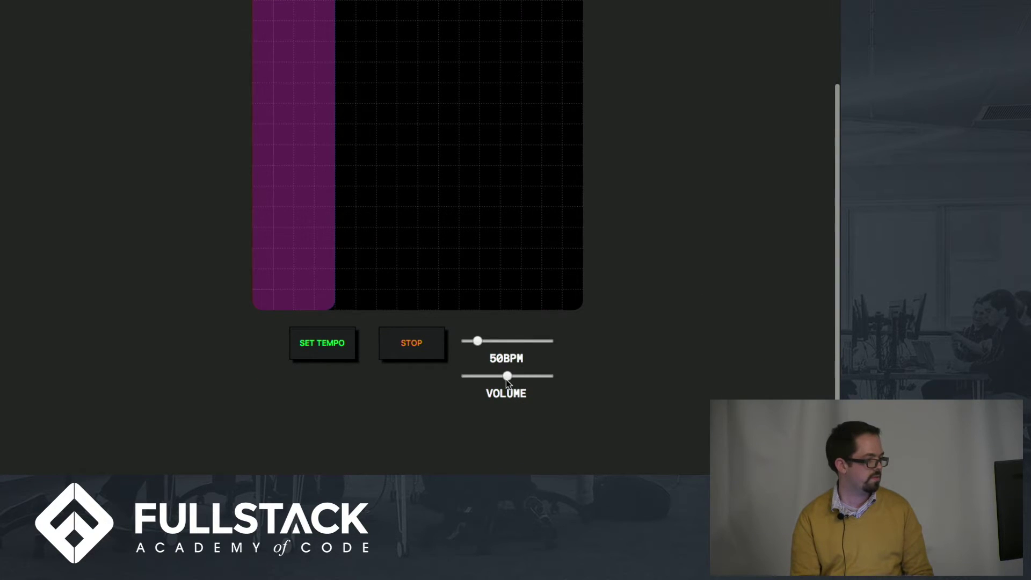
left_click_drag(506, 380, 483, 380)
scroll(645, 248, "up", 3)
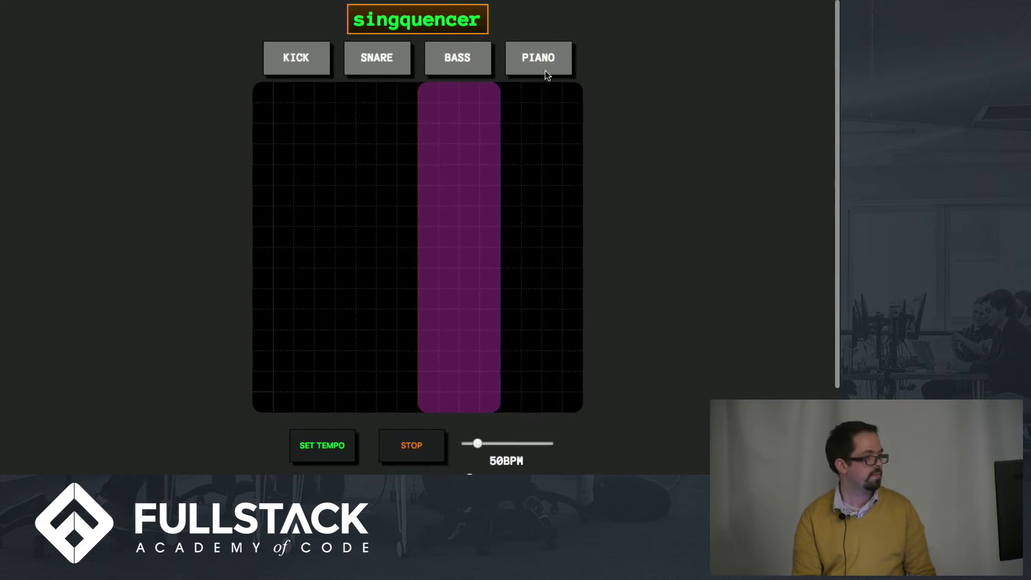